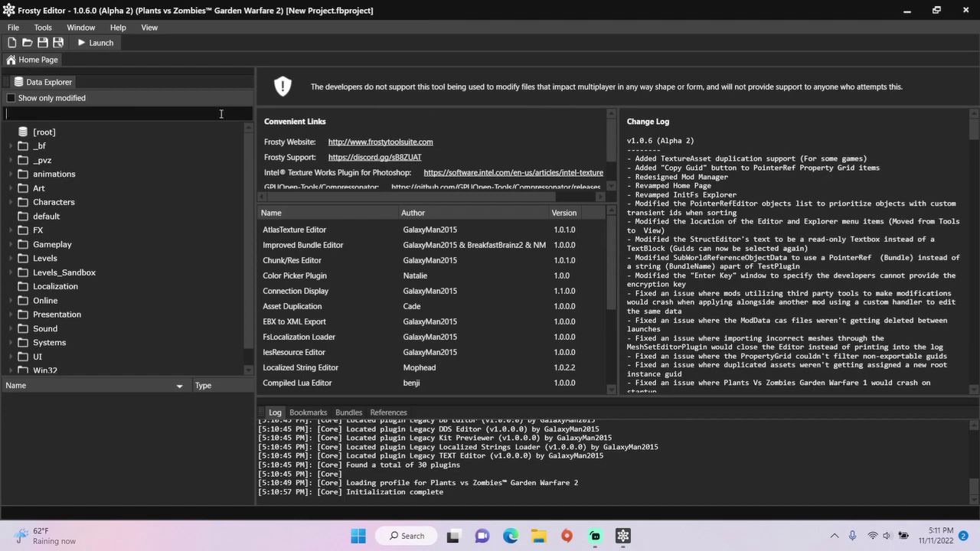
Type 'en' into the Data Explorer search box to filter the asset tree for endlessops
text(endlessops)
Open SettingsSetup_EndlessOps from Gameplay > GameModes > SettingsSetups in the filtered tree
key(Return)
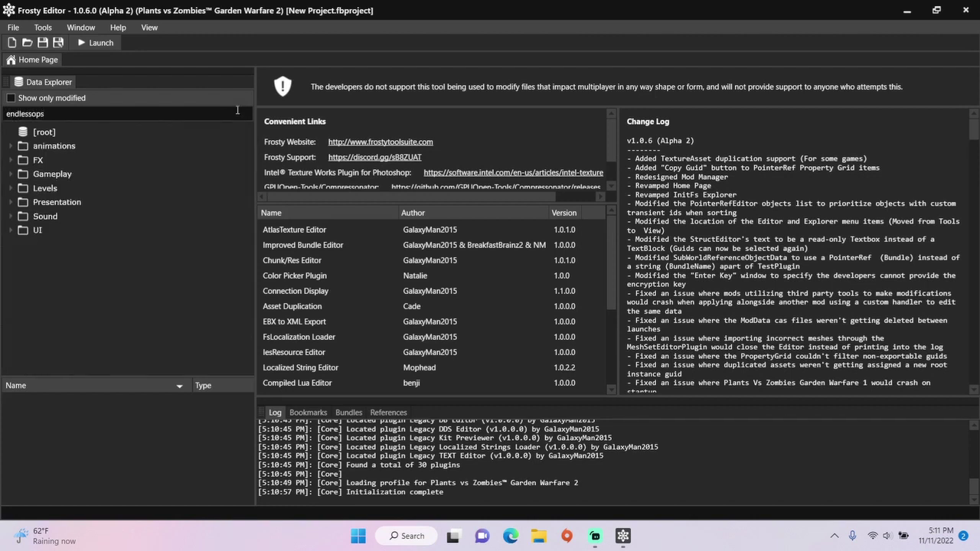
click(11, 174)
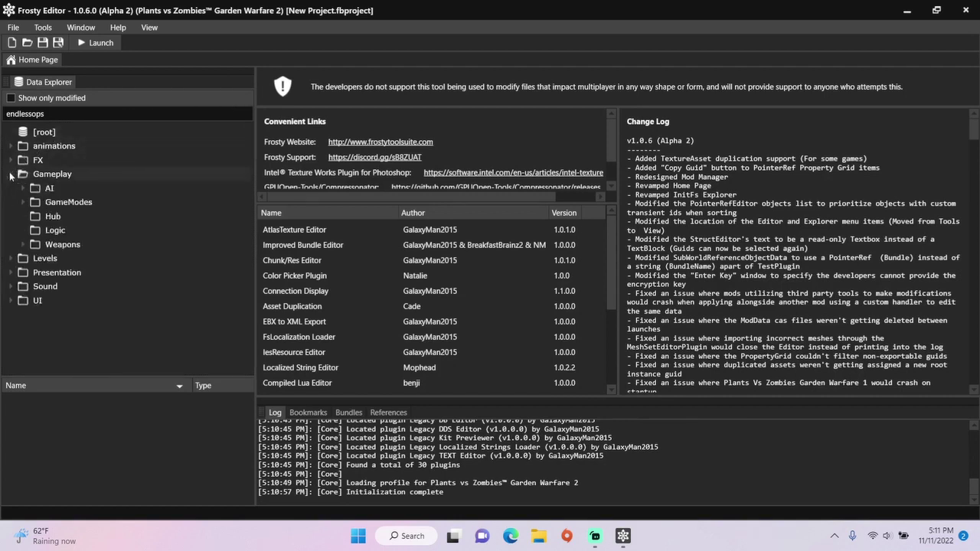
click(23, 203)
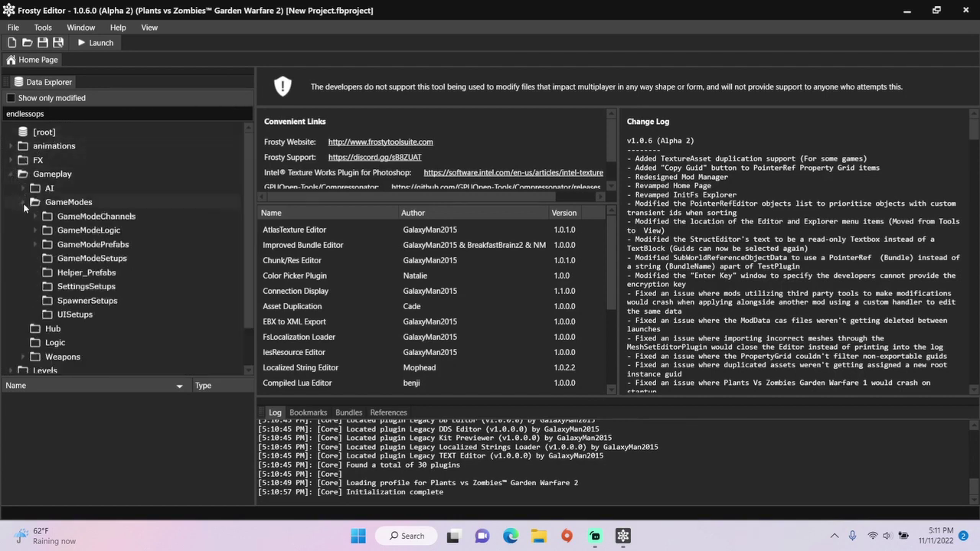
click(84, 287)
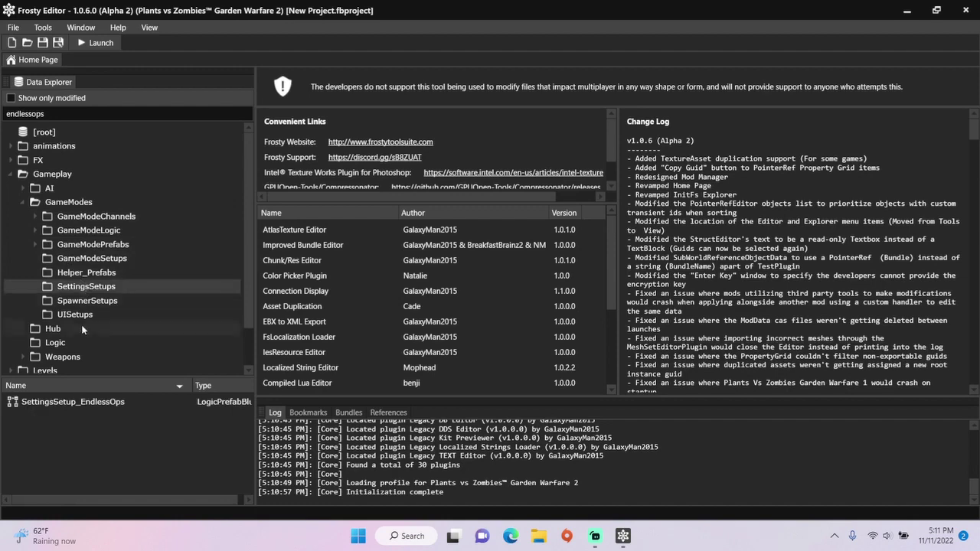
double_click(84, 405)
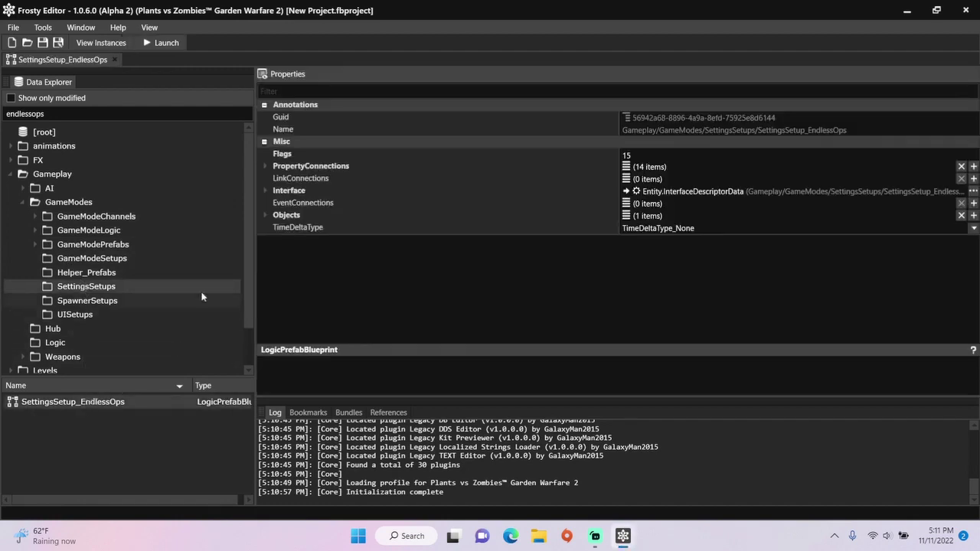
Delete property connections [0] SkipSpawnScreenCostumeIndex and [6] Int32 8 override
click(264, 166)
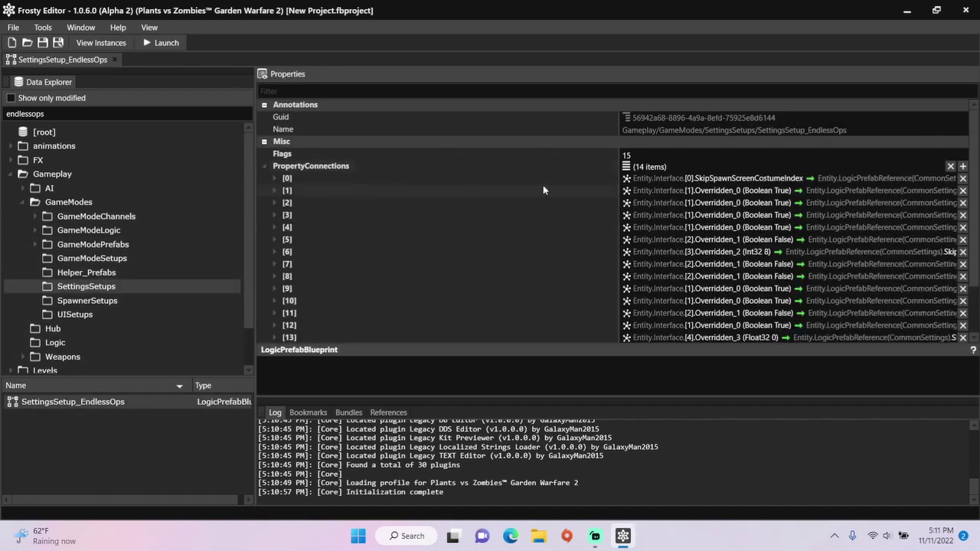
click(962, 178)
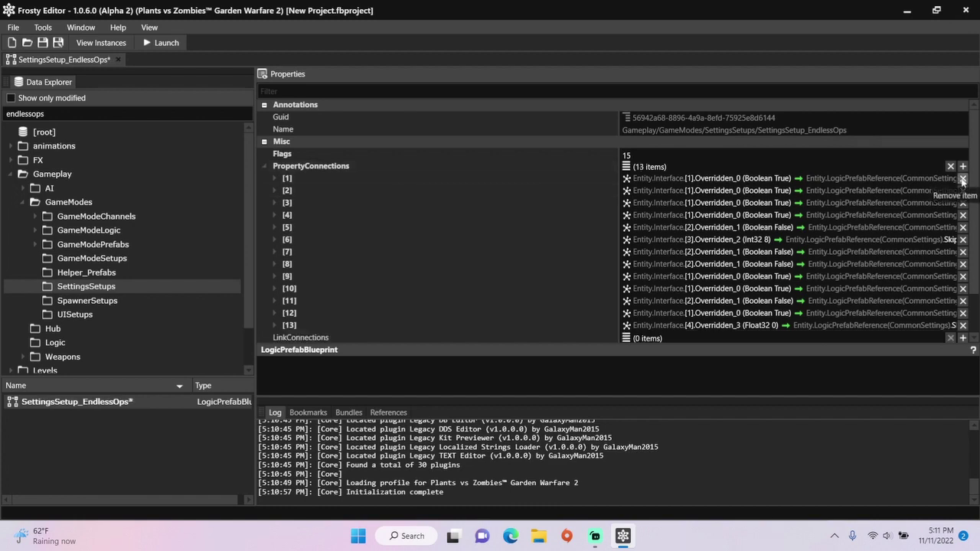
click(962, 240)
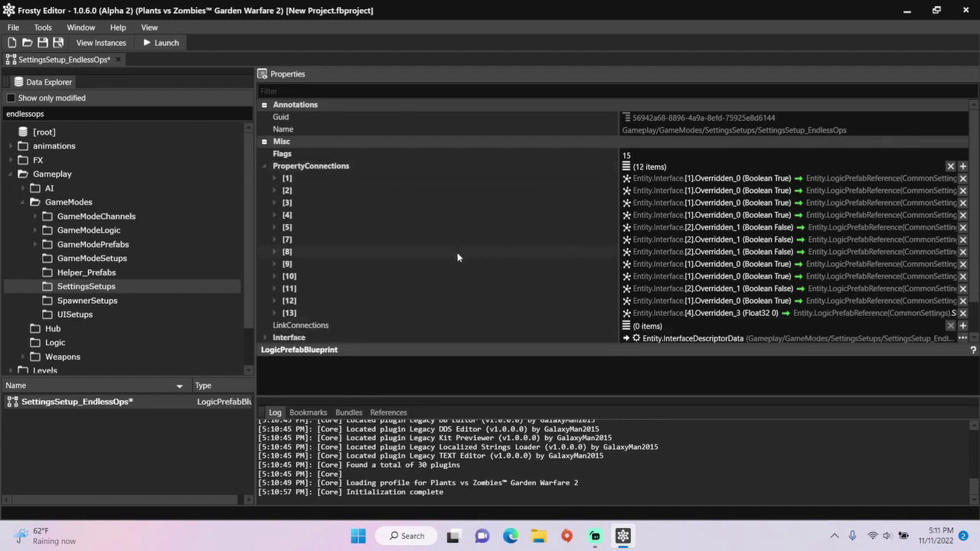
Change the SourceField of connections [7] and [8] from Overridden_1 to Overridden_0
click(276, 240)
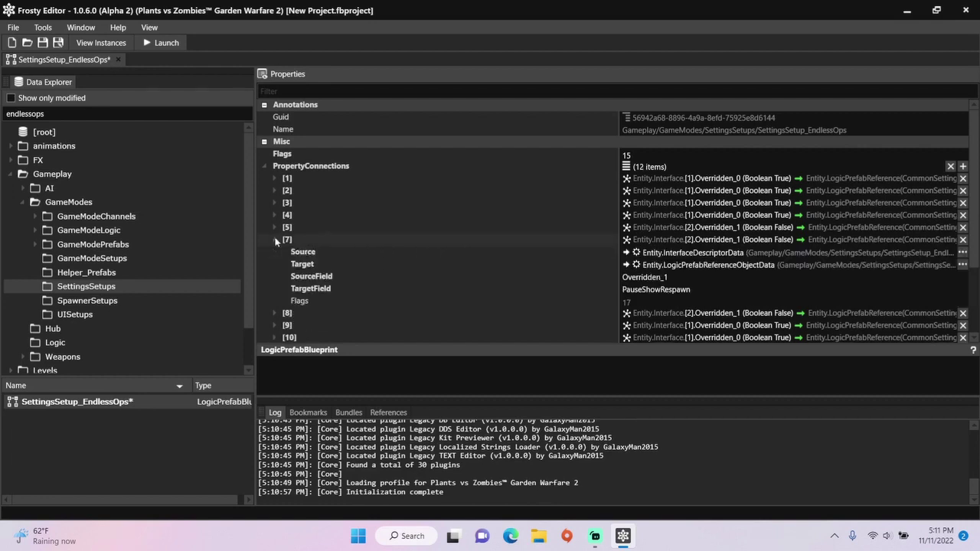
click(679, 276)
text(0)
click(697, 289)
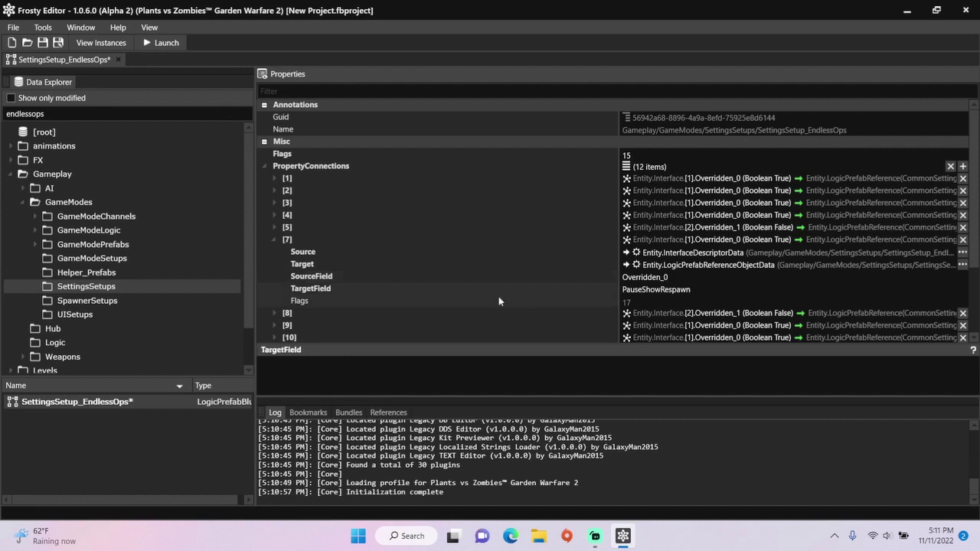
scroll(461, 280, down, 2)
click(275, 251)
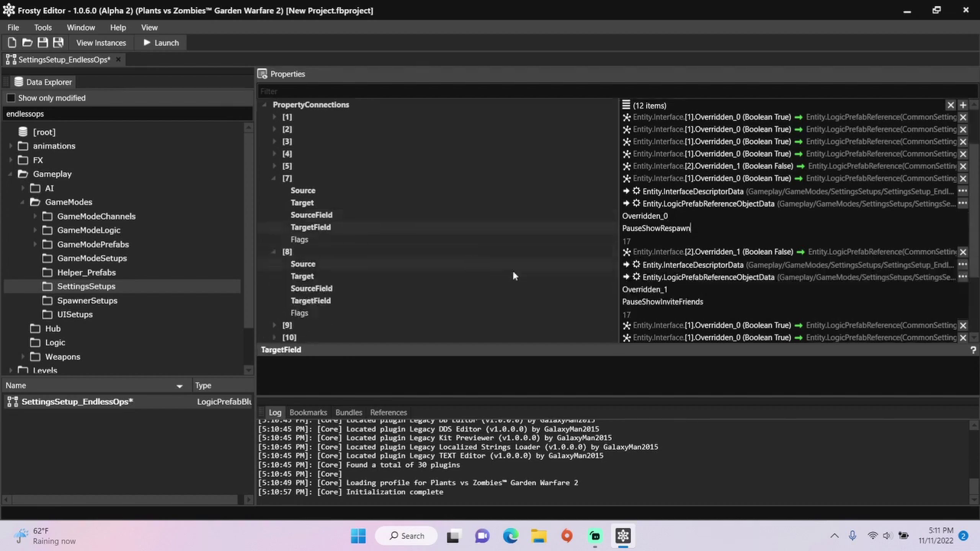
click(676, 290)
text(0)
click(716, 303)
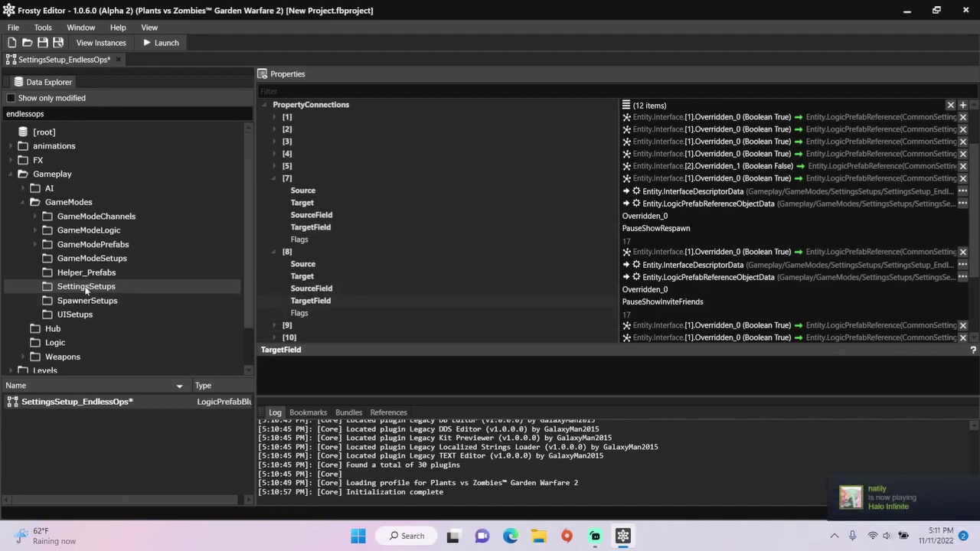
click(36, 245)
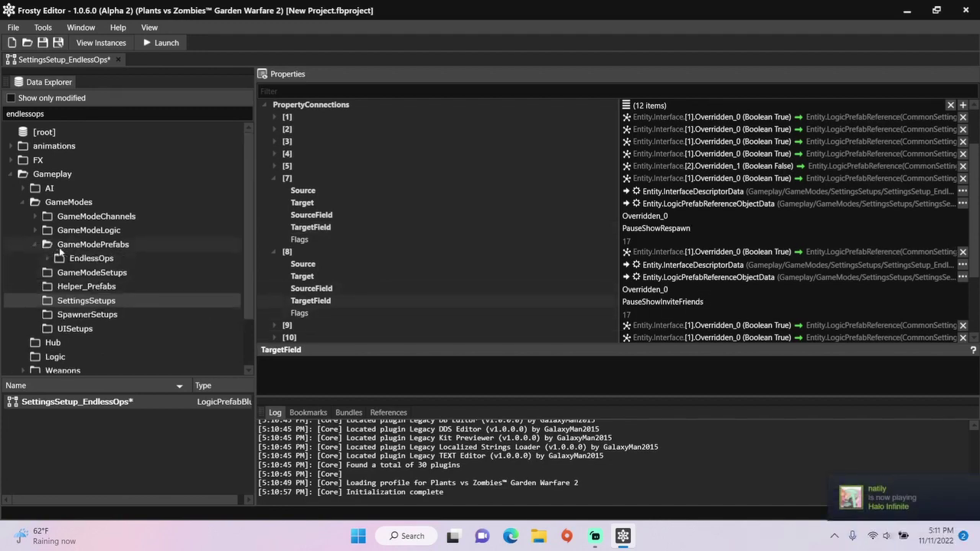
Open GameModeLogic_LastStand_EndlessOps from GameModePrefabs/EndlessOps and list its 70 EventConnections
click(84, 260)
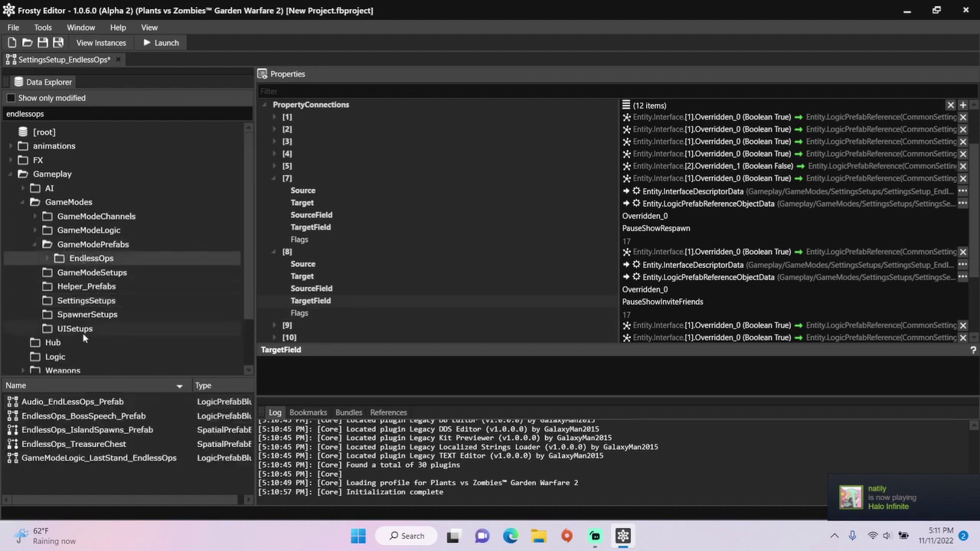
double_click(100, 458)
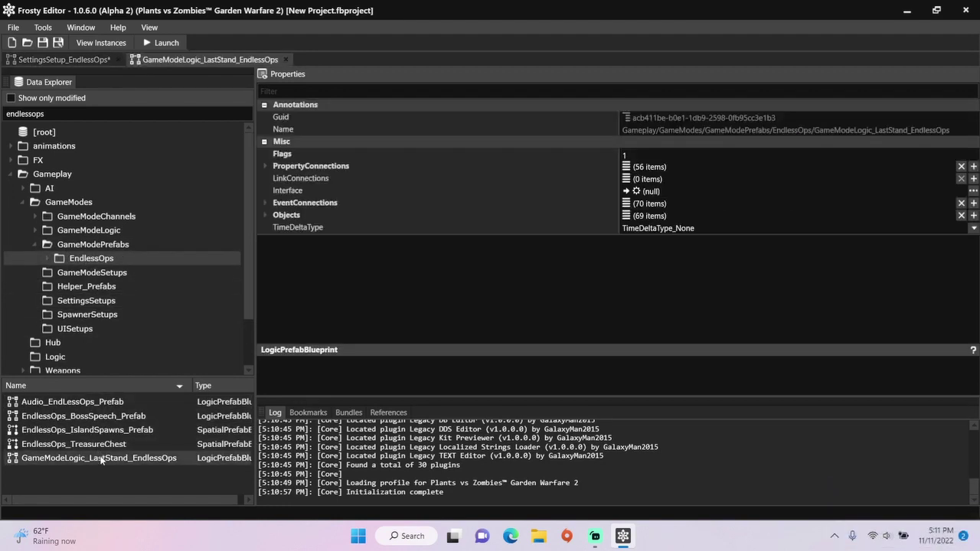
click(265, 203)
scroll(308, 227, down, 7)
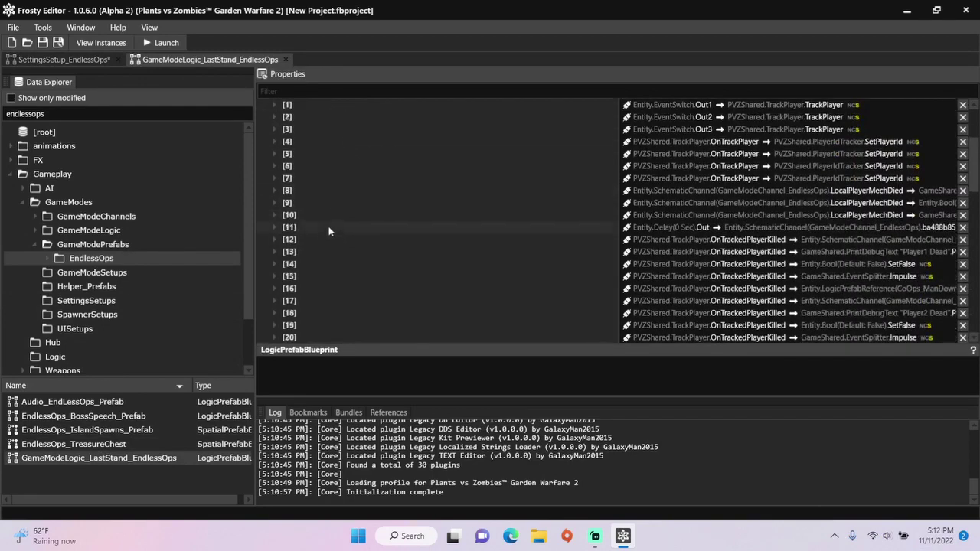
scroll(331, 227, down, 4)
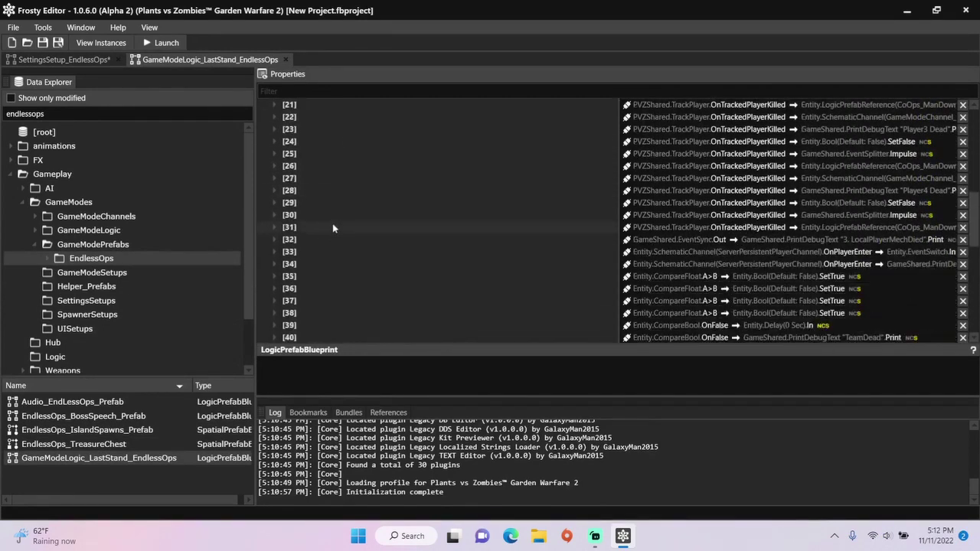
Change the SourceEvent Name of event connections [35] and [36] from A>B to A<B
click(274, 245)
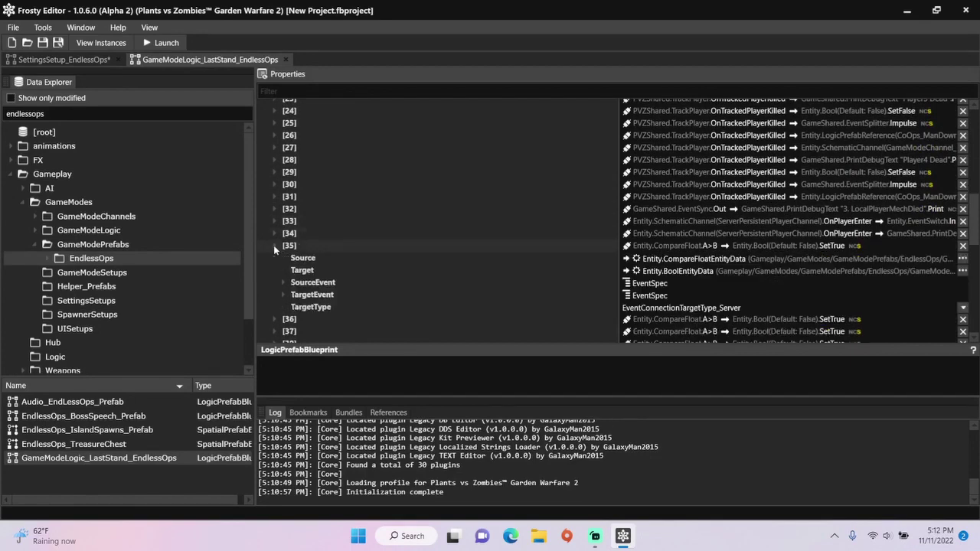
click(284, 282)
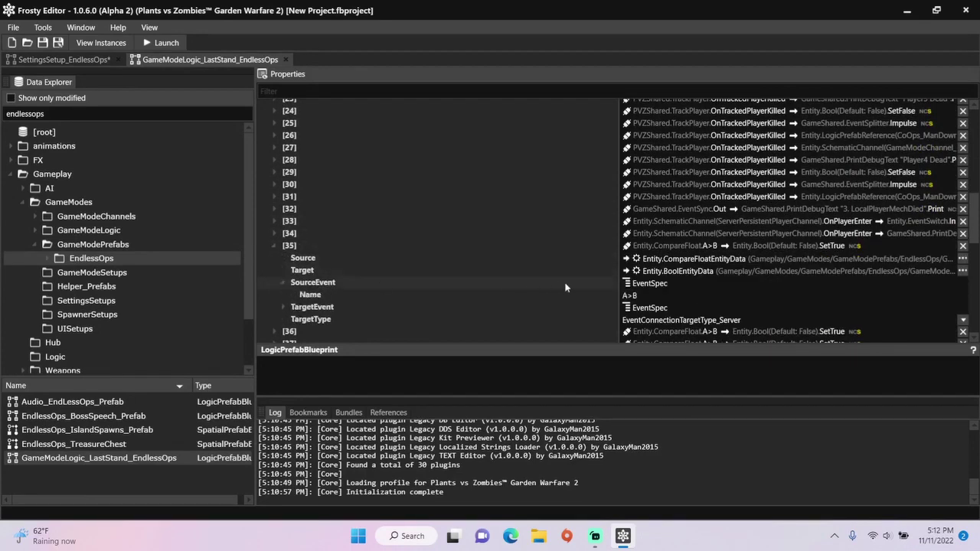
click(634, 295)
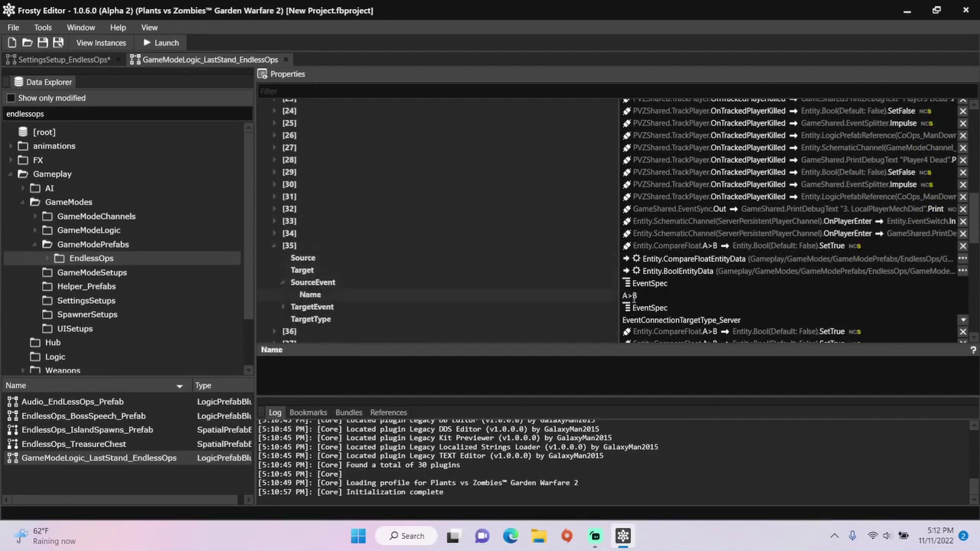
key(BackSpace)
text(<)
drag(647, 296, 621, 300)
scroll(560, 275, down, 1)
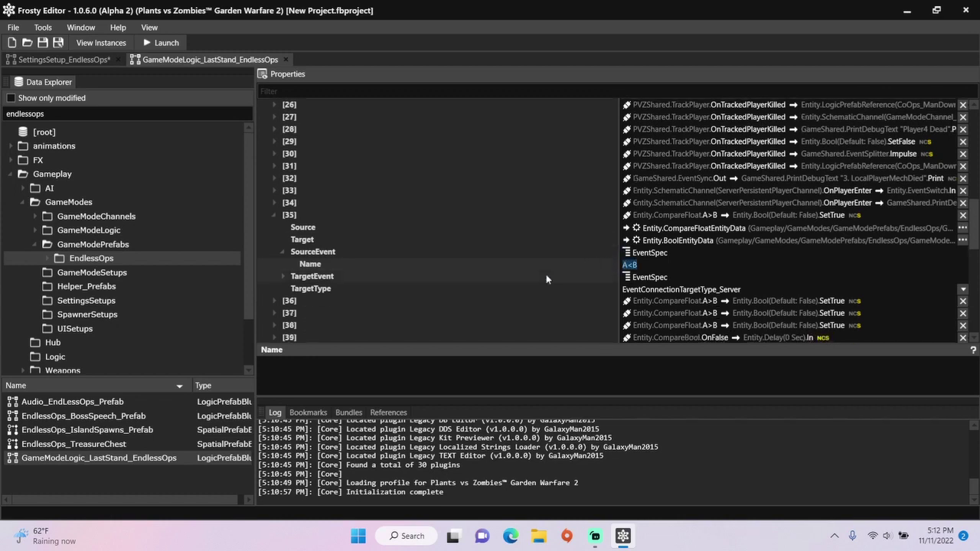
click(274, 302)
scroll(336, 275, down, 2)
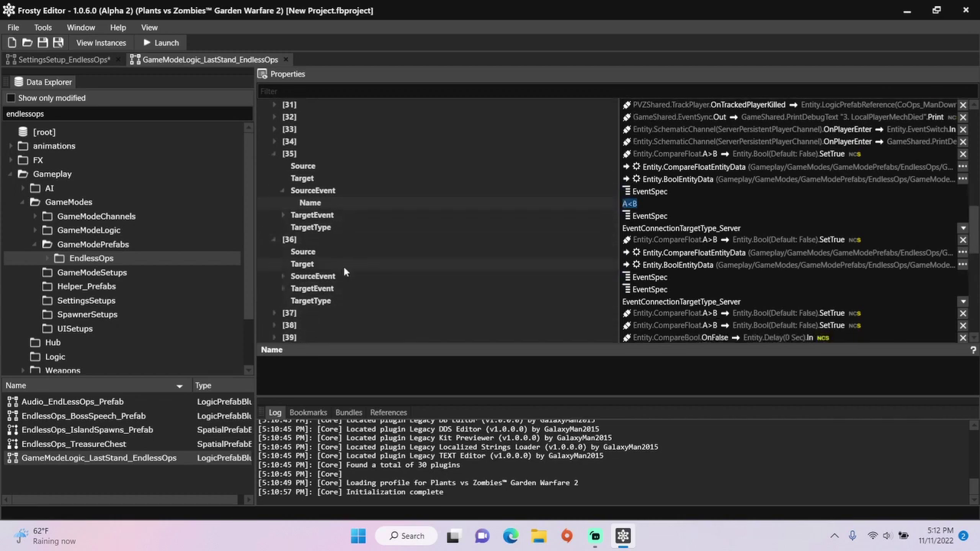
click(284, 277)
click(644, 285)
key(ctrl+a)
text(A<B)
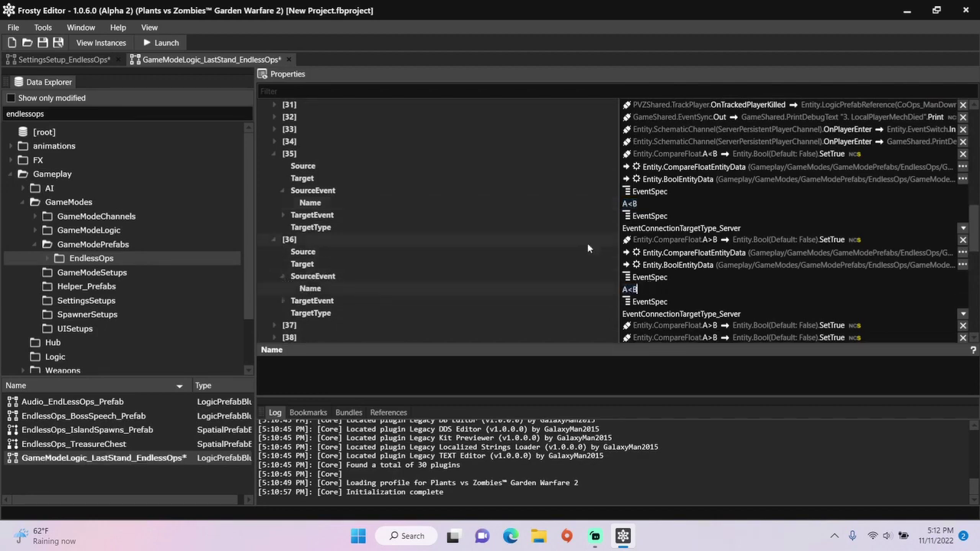
scroll(582, 241, down, 3)
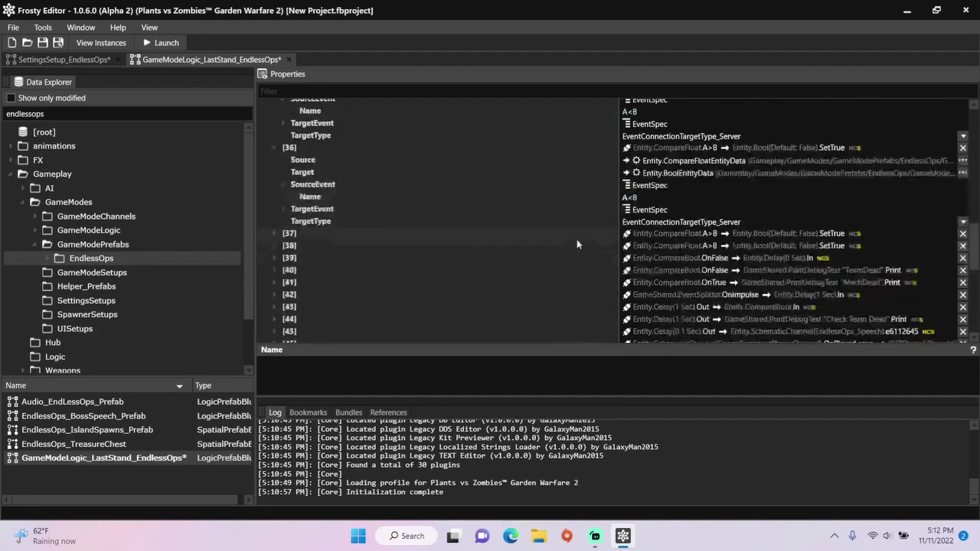
Set the SourceEvent Name of event connections [37] and [38] to A<B
click(274, 233)
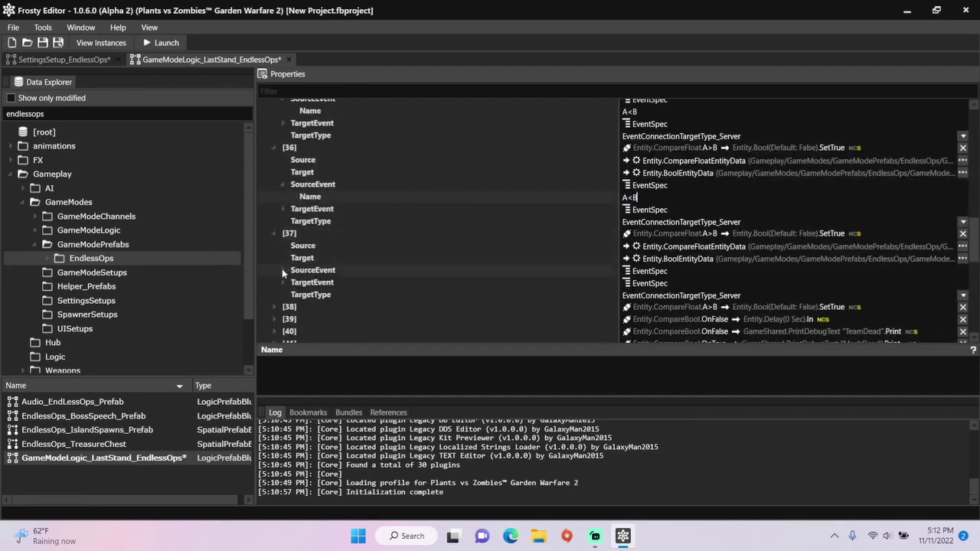
click(282, 269)
click(628, 284)
key(ctrl+a)
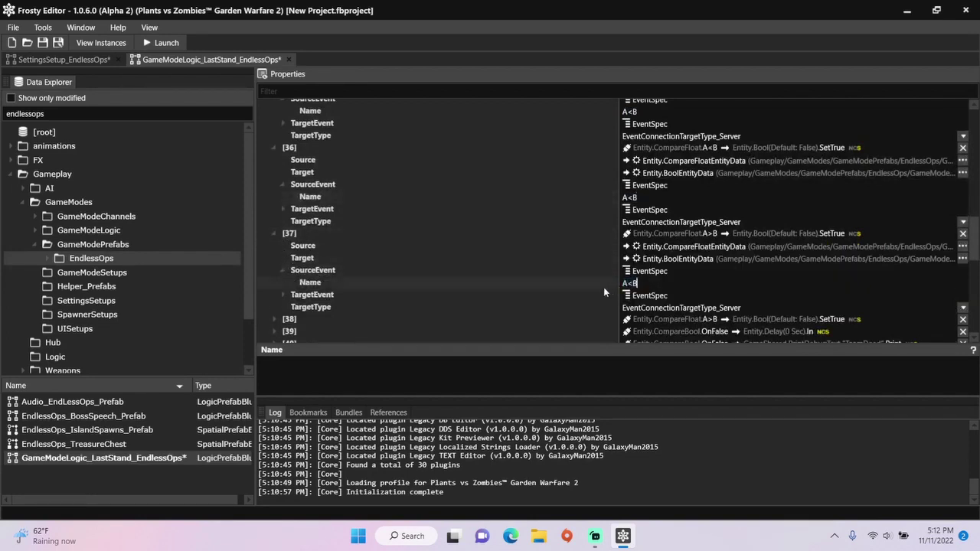
scroll(543, 246, down, 2)
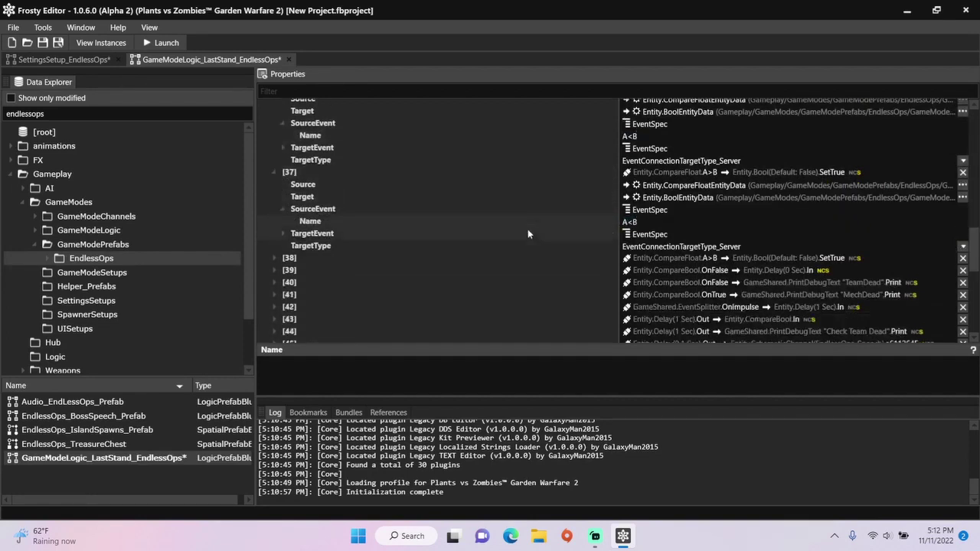
click(275, 259)
click(284, 295)
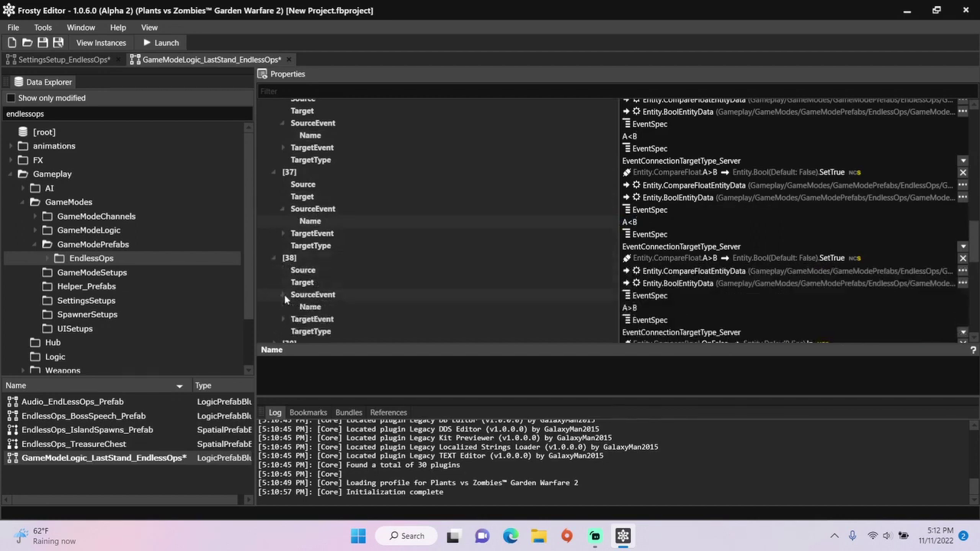
drag(651, 306, 623, 308)
text(A<B)
Open layer1_endlessops_logic_schematic from Levels > Level_Endless_TimeVoid > EndlessOps and scroll its Objects to [234]
scroll(109, 261, down, 2)
click(11, 324)
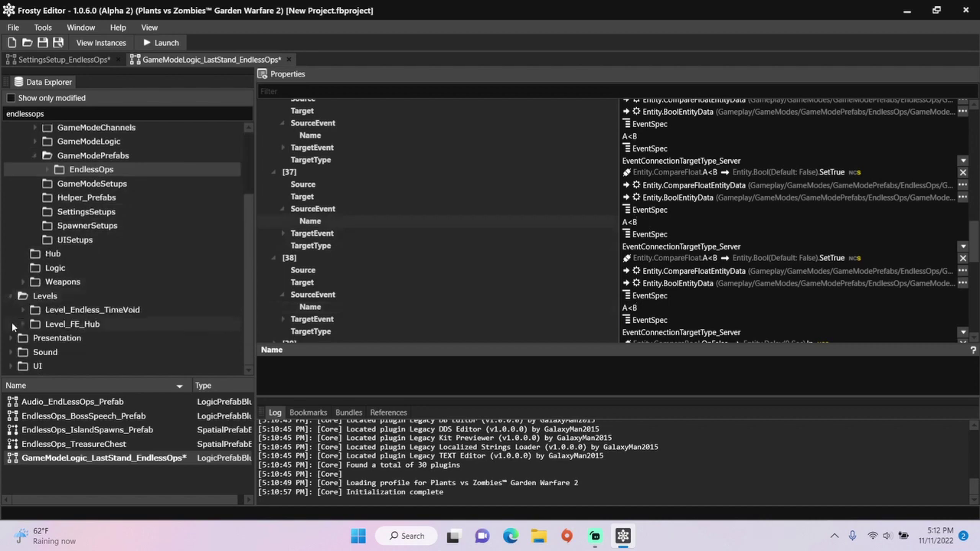
click(25, 310)
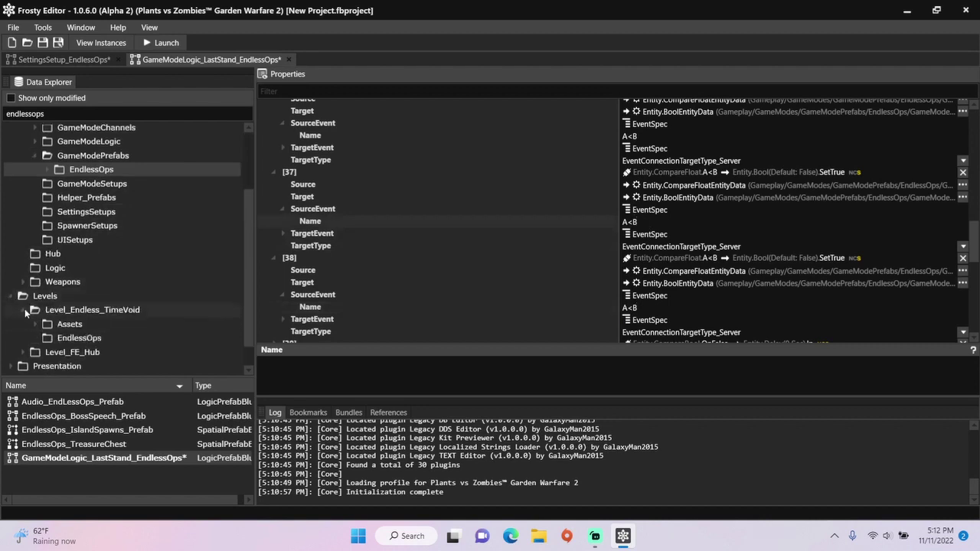
click(67, 339)
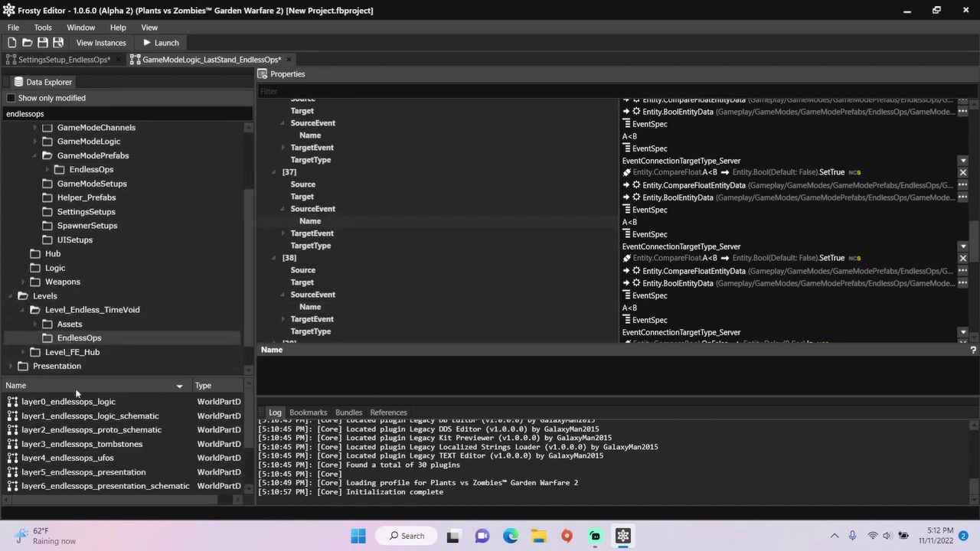
double_click(84, 416)
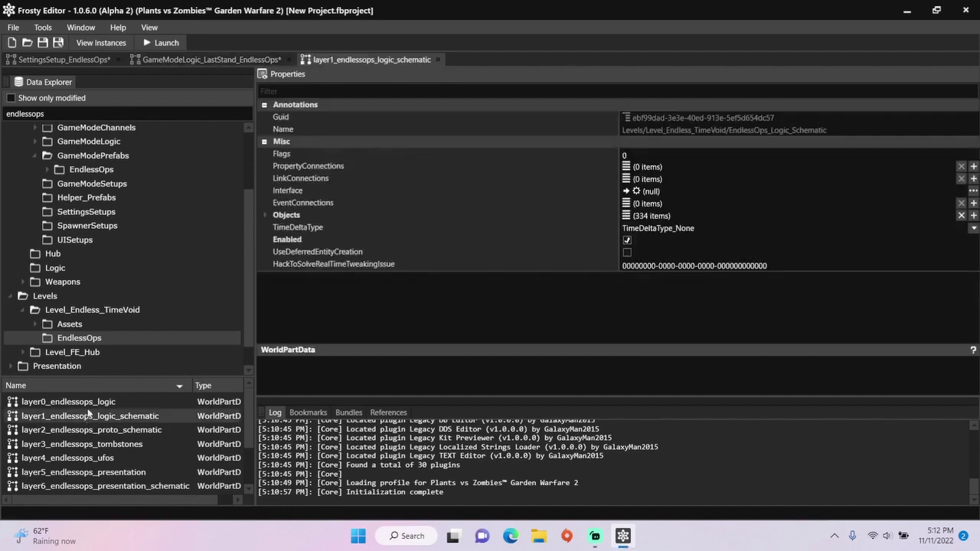
click(265, 216)
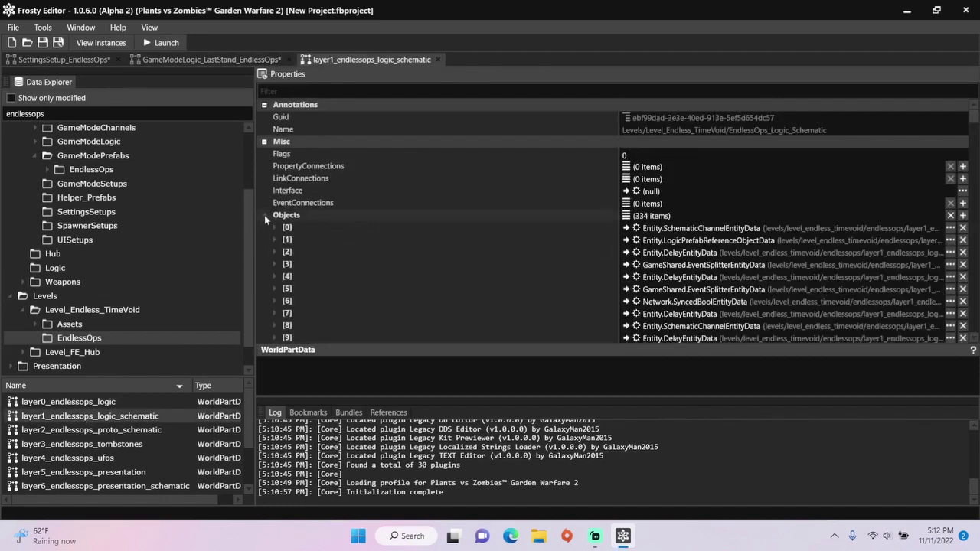
scroll(365, 214, down, 8)
scroll(364, 214, down, 15)
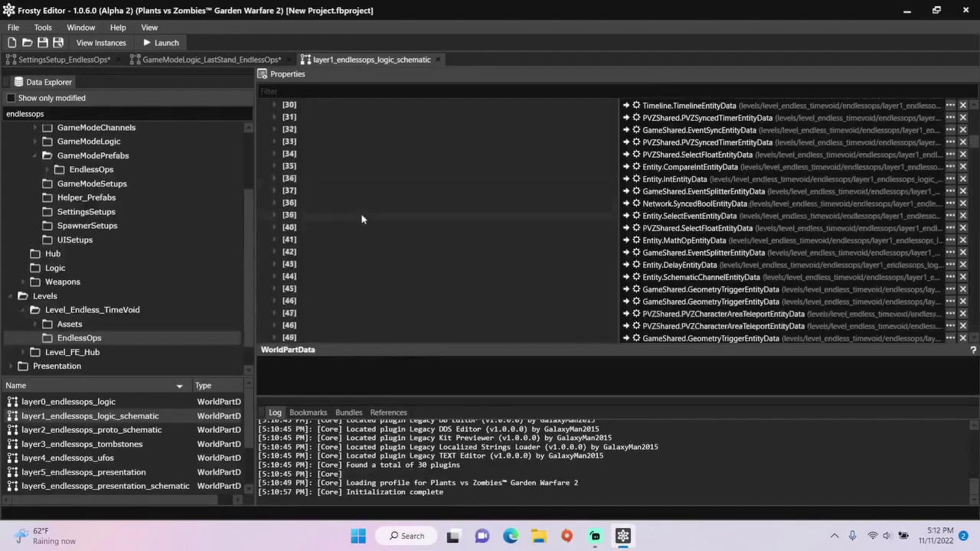
scroll(348, 222, down, 12)
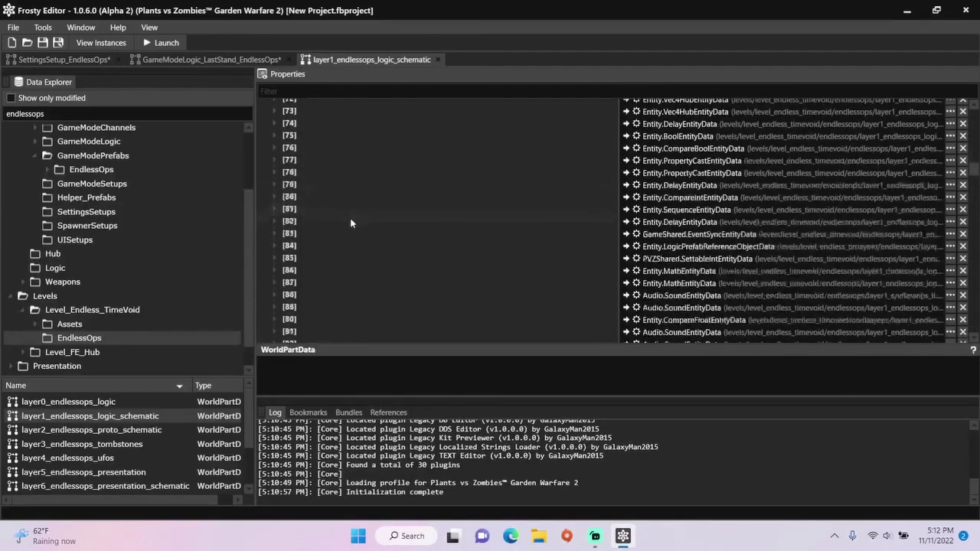
scroll(345, 222, down, 13)
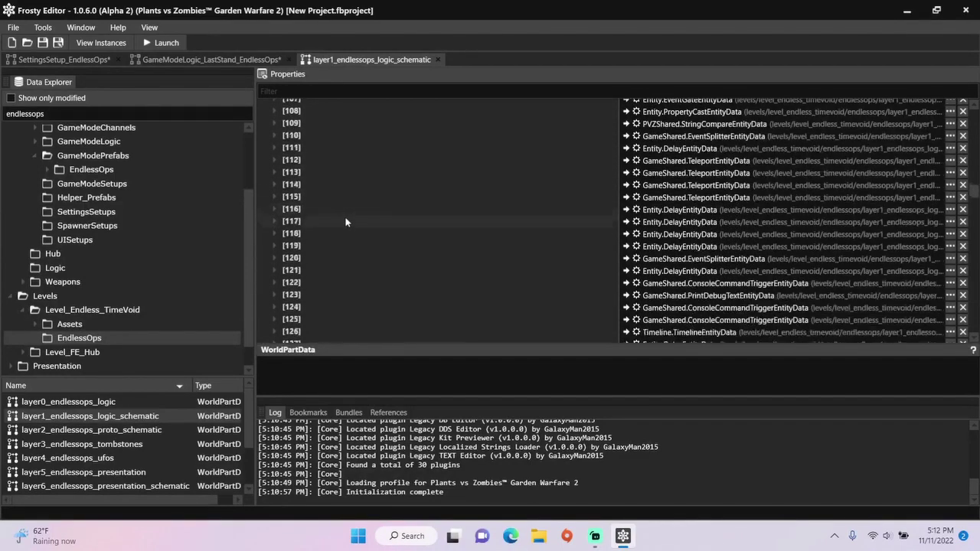
scroll(337, 244, down, 14)
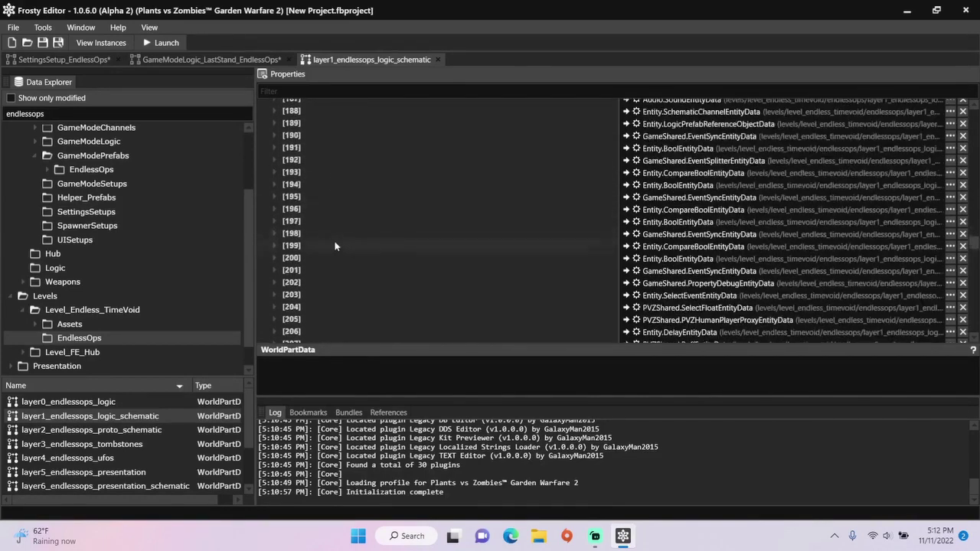
scroll(332, 249, down, 10)
scroll(332, 252, down, 3)
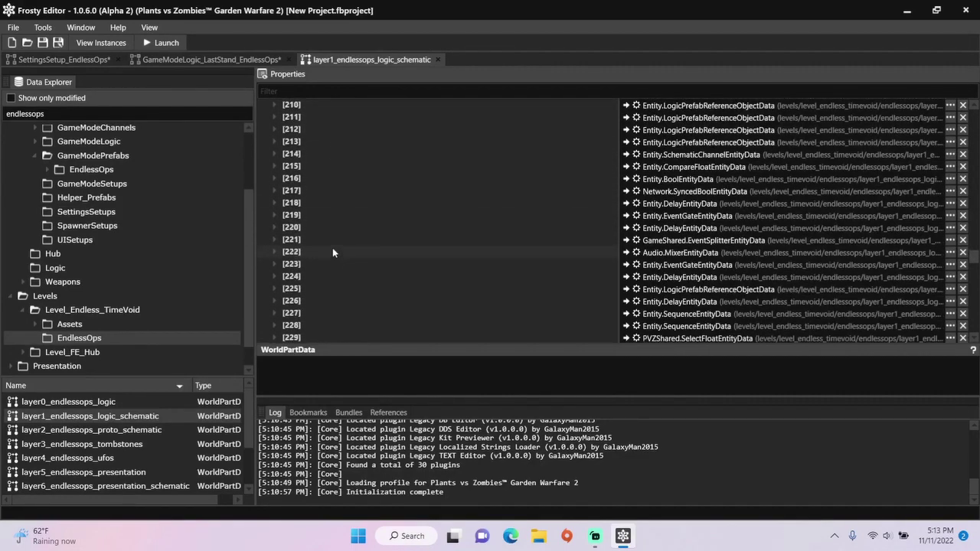
scroll(332, 251, down, 1)
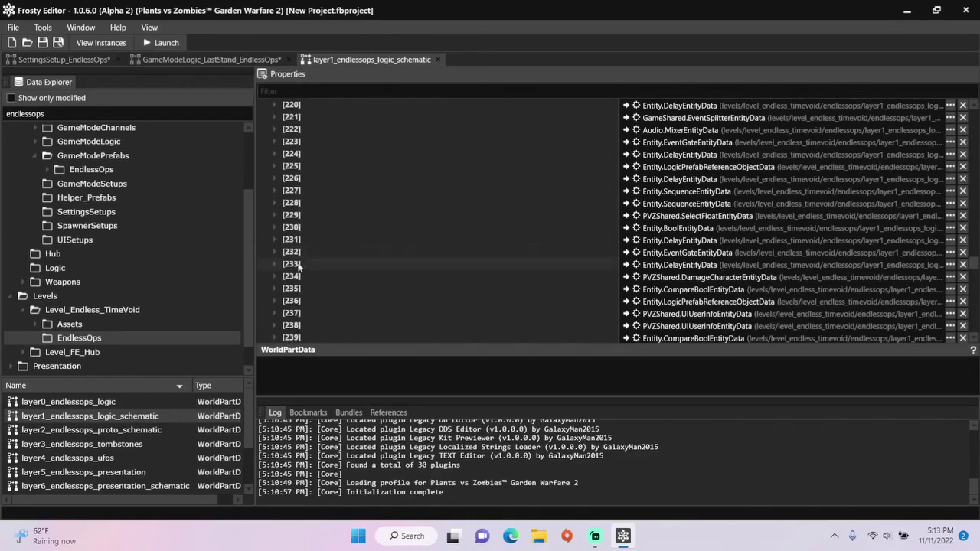
Change DamageCharacter object [234]'s DamageValue from 1500 to 0
click(275, 278)
scroll(549, 263, down, 3)
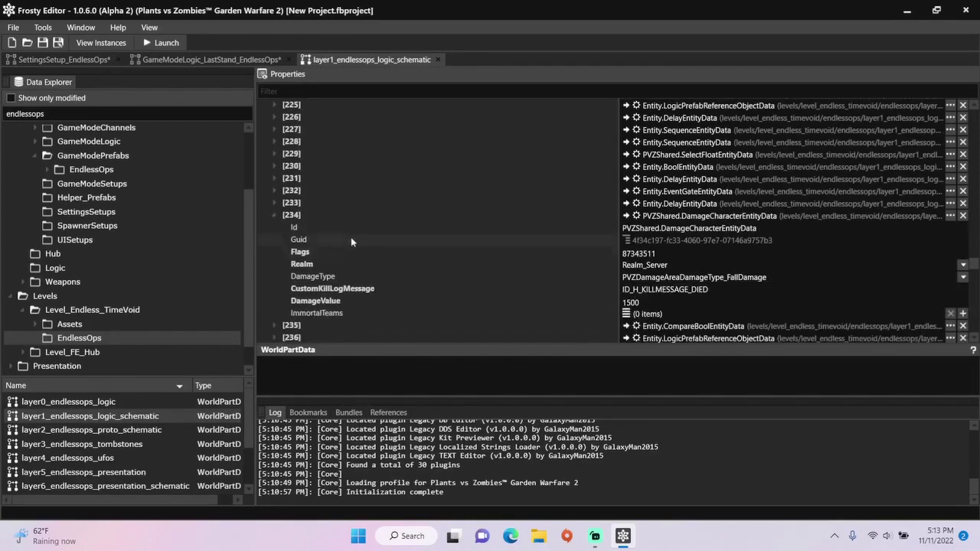
drag(647, 272, 617, 279)
text(0)
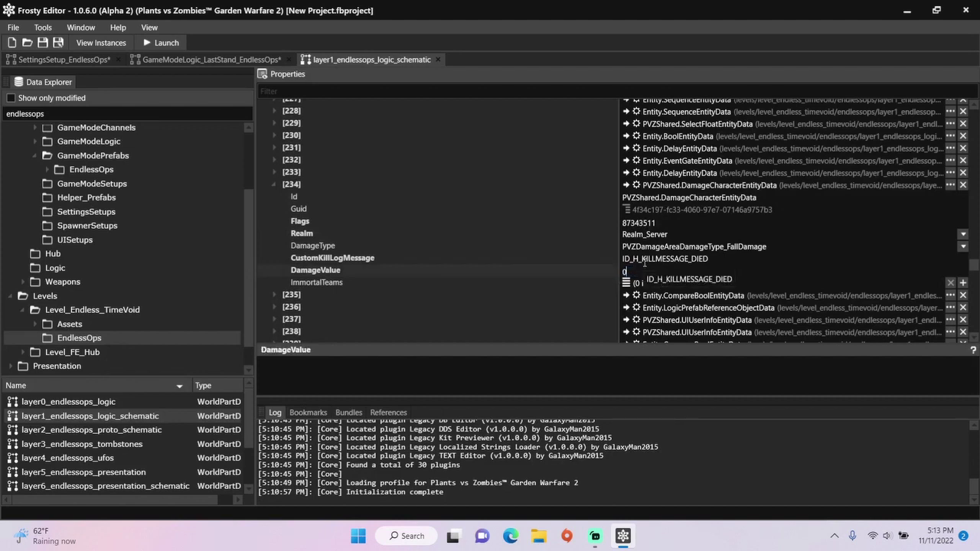
Save the project as 'Better Infinity Time'
key(ctrl+s)
text(B)
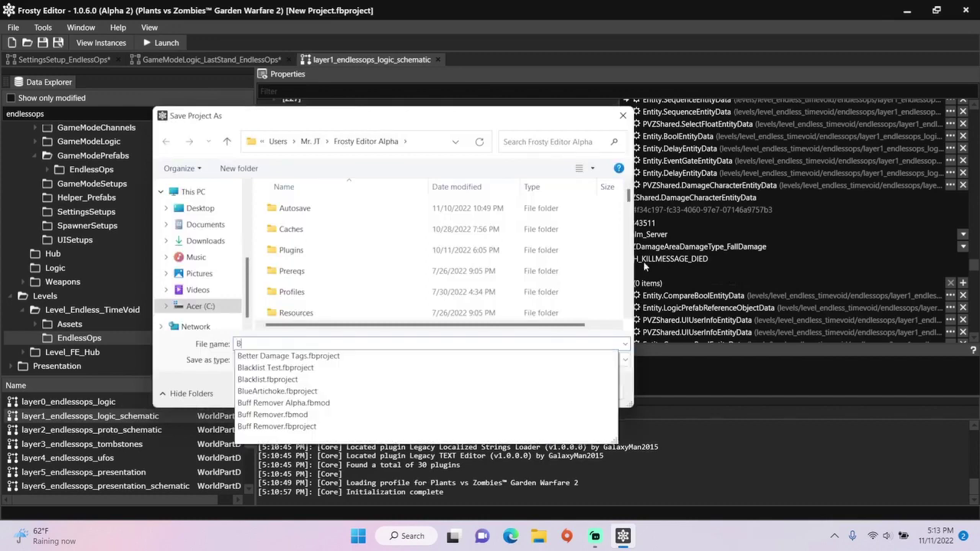
text(etter Infinity Time)
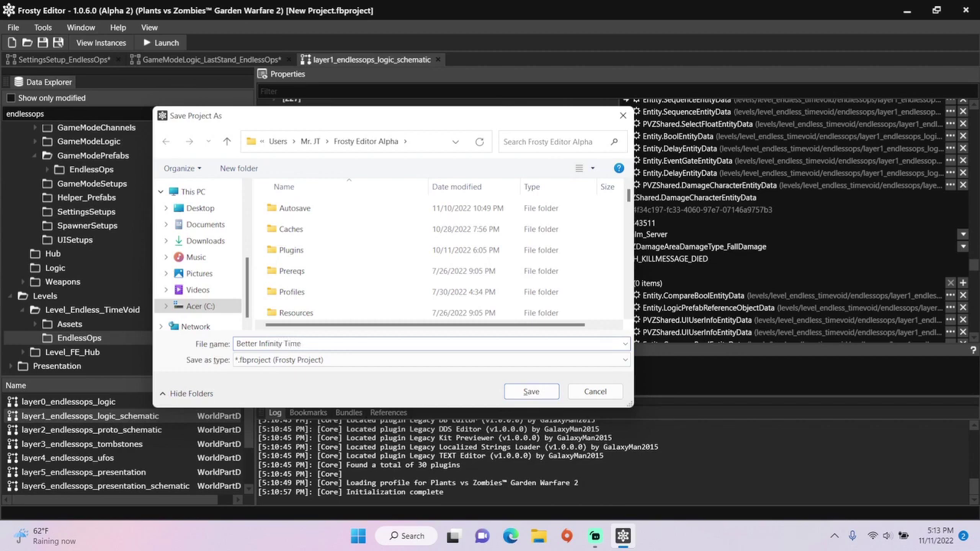
click(530, 391)
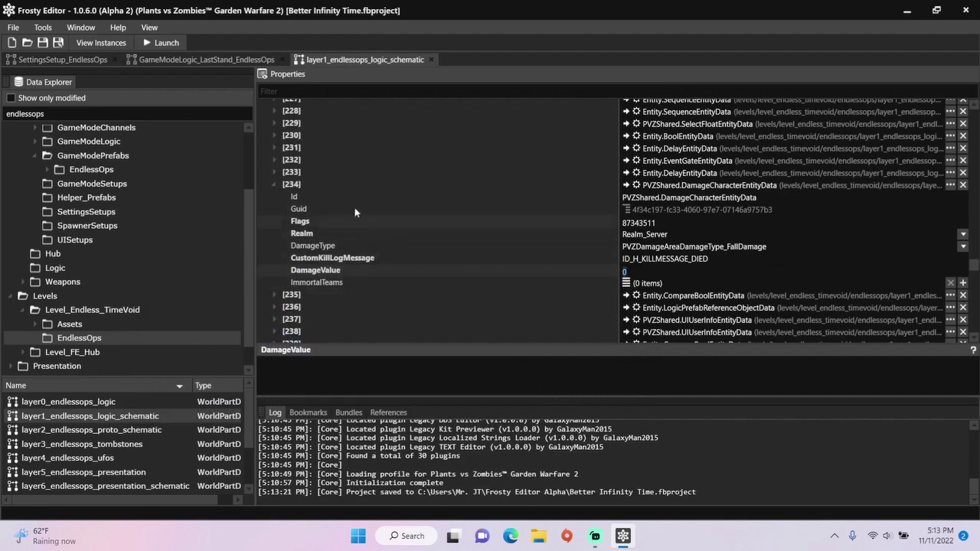
Launch the game from Frosty and start an Infinity Time run at wave 1
click(170, 42)
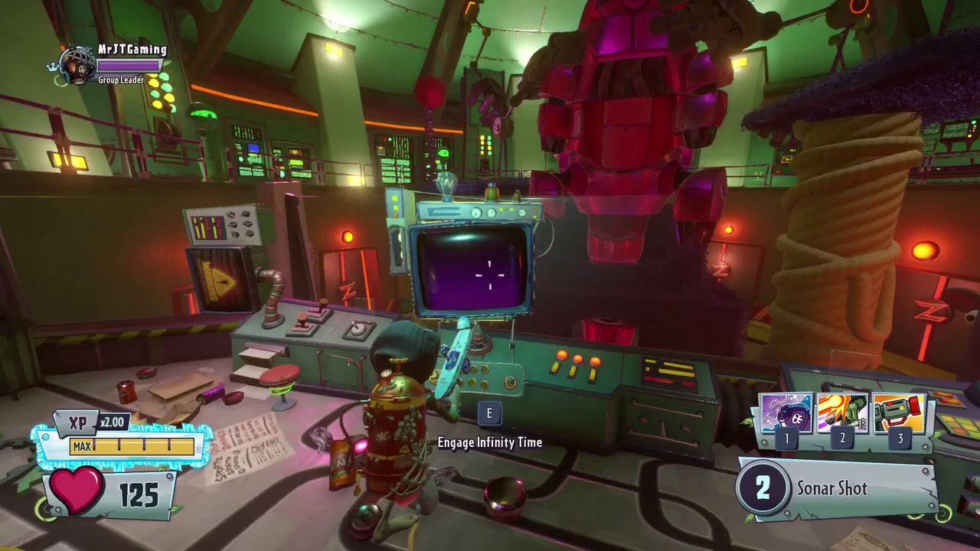
key(e)
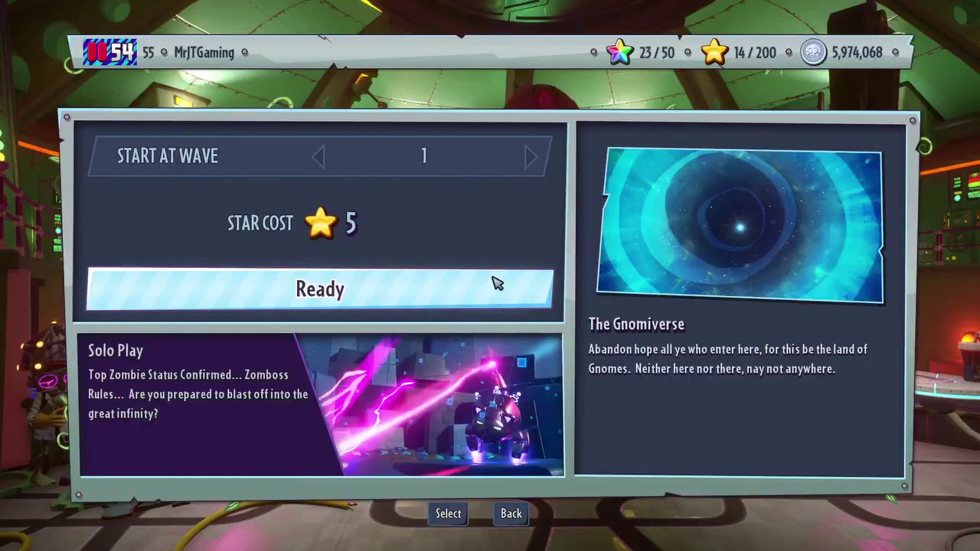
click(460, 286)
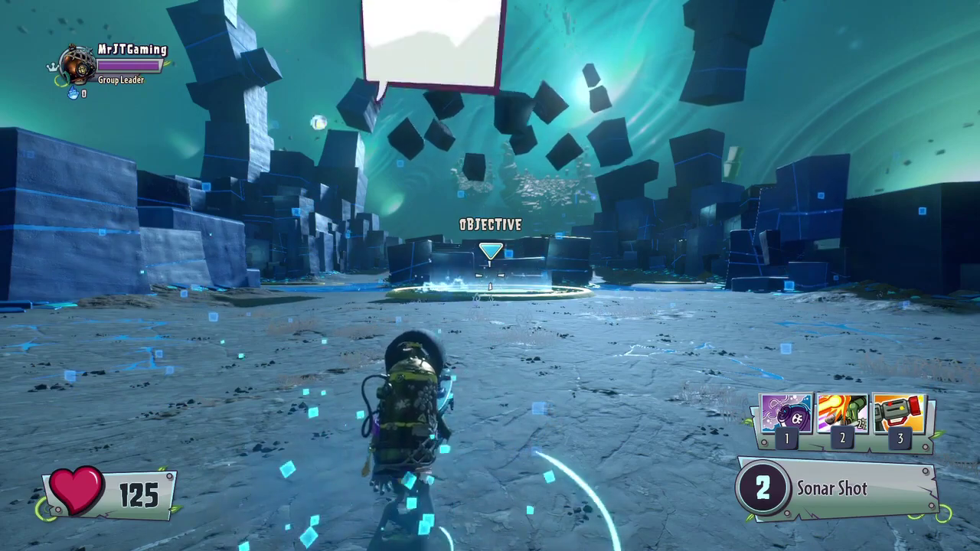
Move Scuba Soldier onto the first objective ring to start charging it
key(w)
key(w)
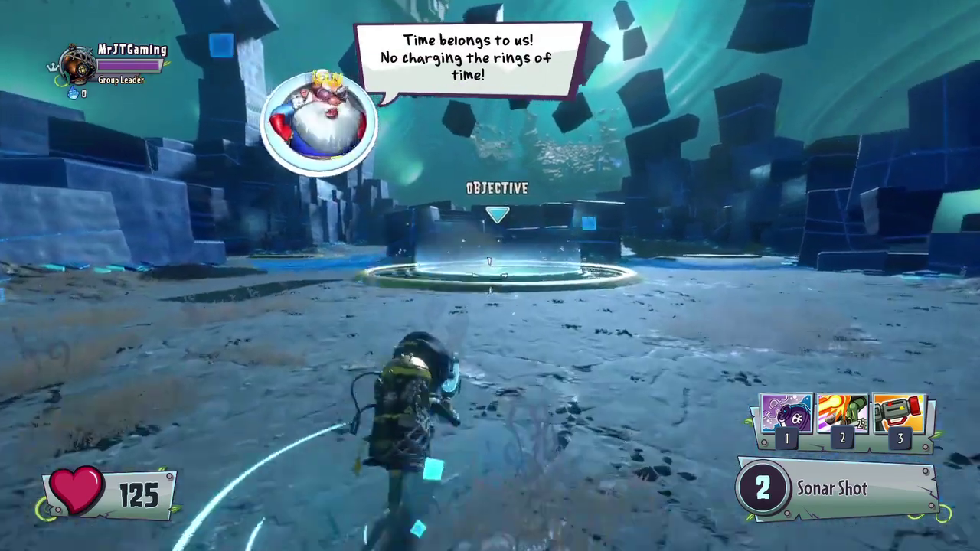
key(w)
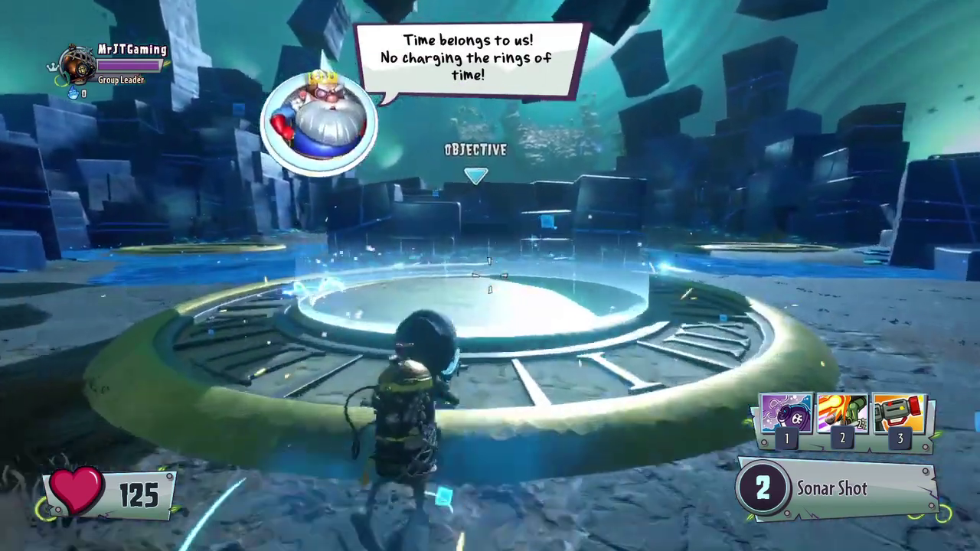
key(w)
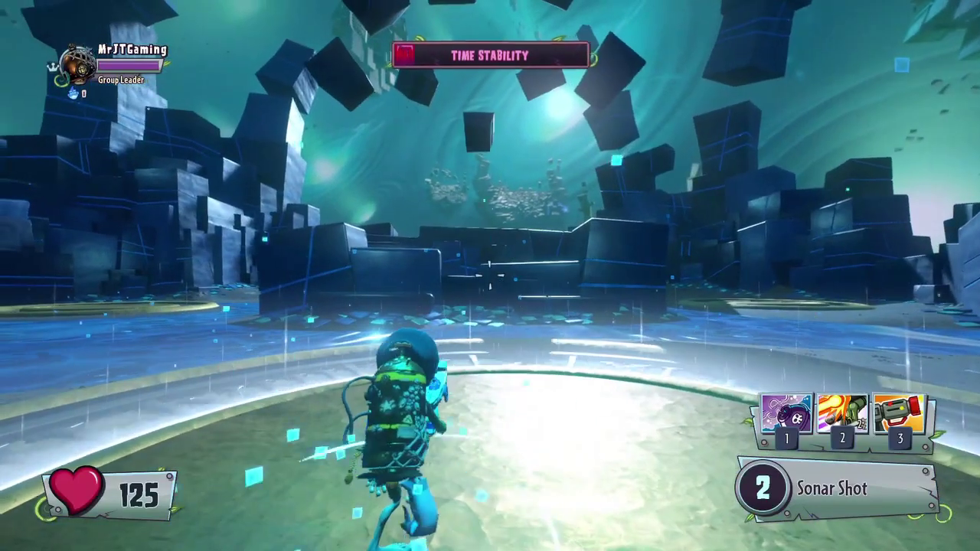